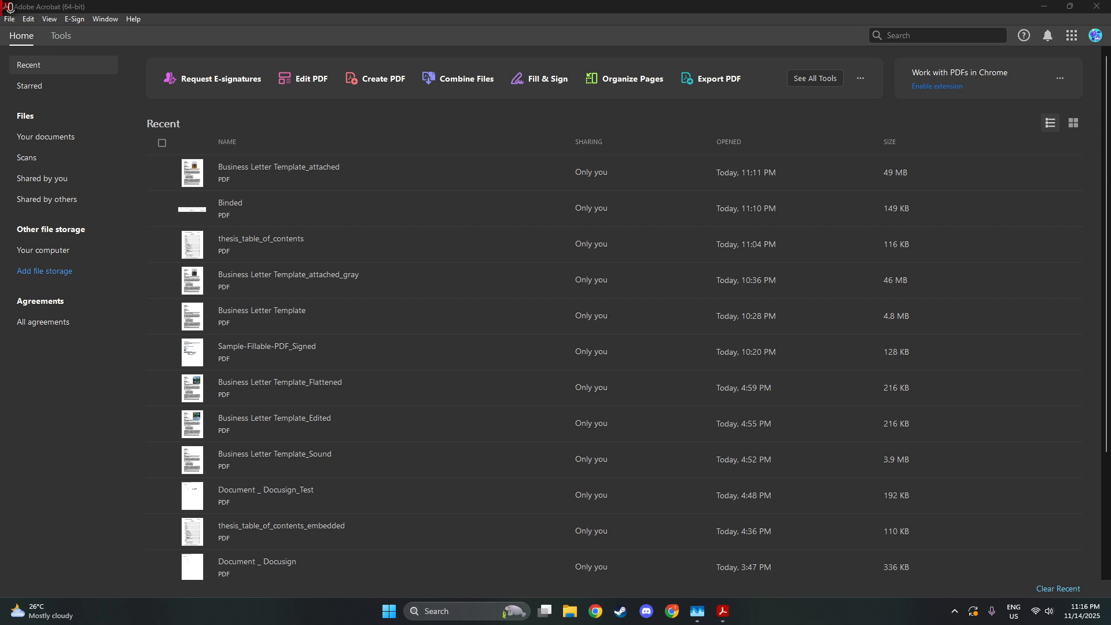
Open the recent file Business Letter Template_attached and show its pages in the Organize Pages tool
click(282, 178)
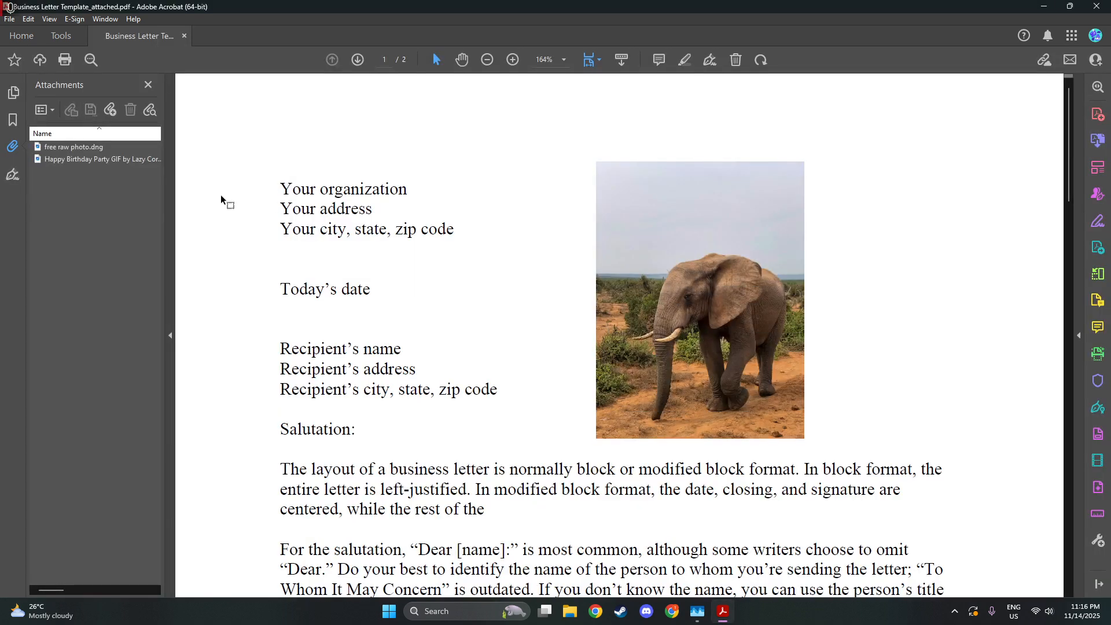
scroll(220, 196, down, 5)
scroll(218, 211, down, 7)
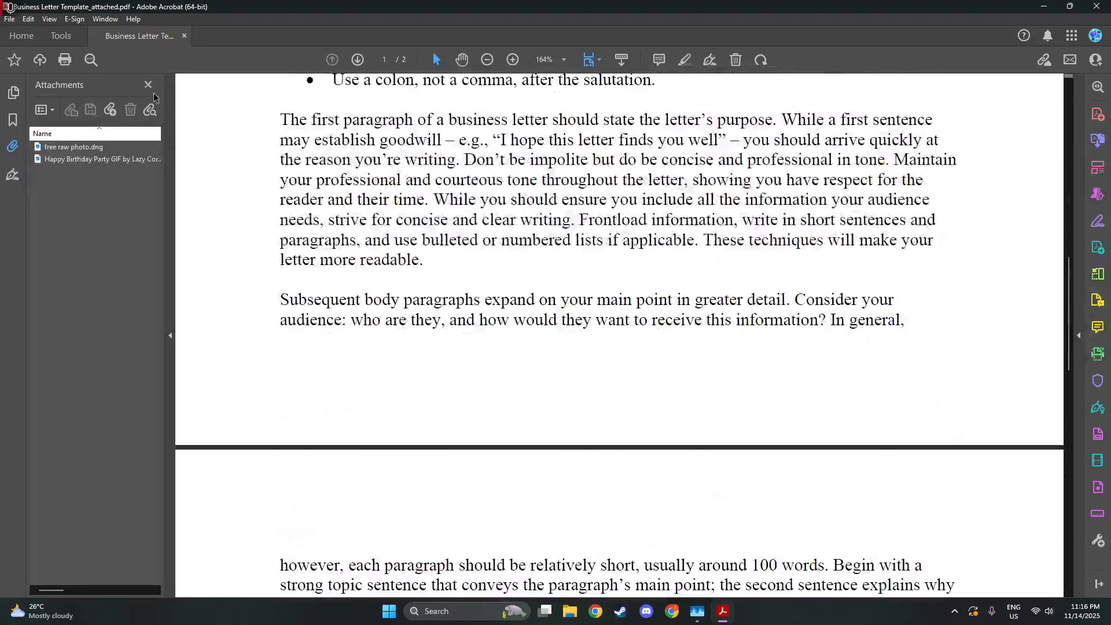
click(53, 38)
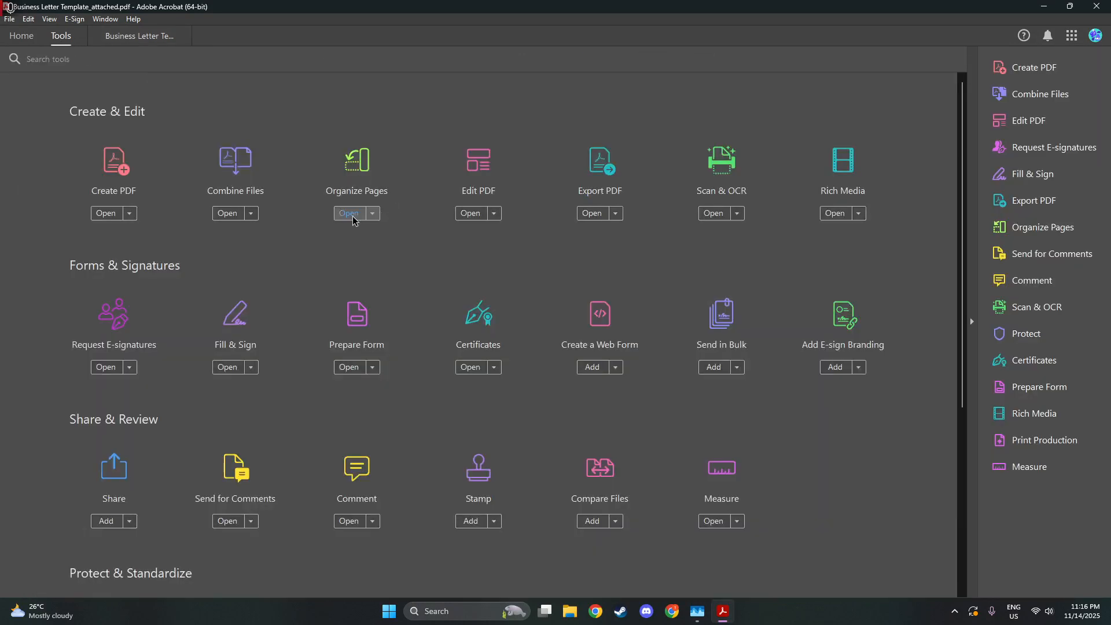
click(350, 214)
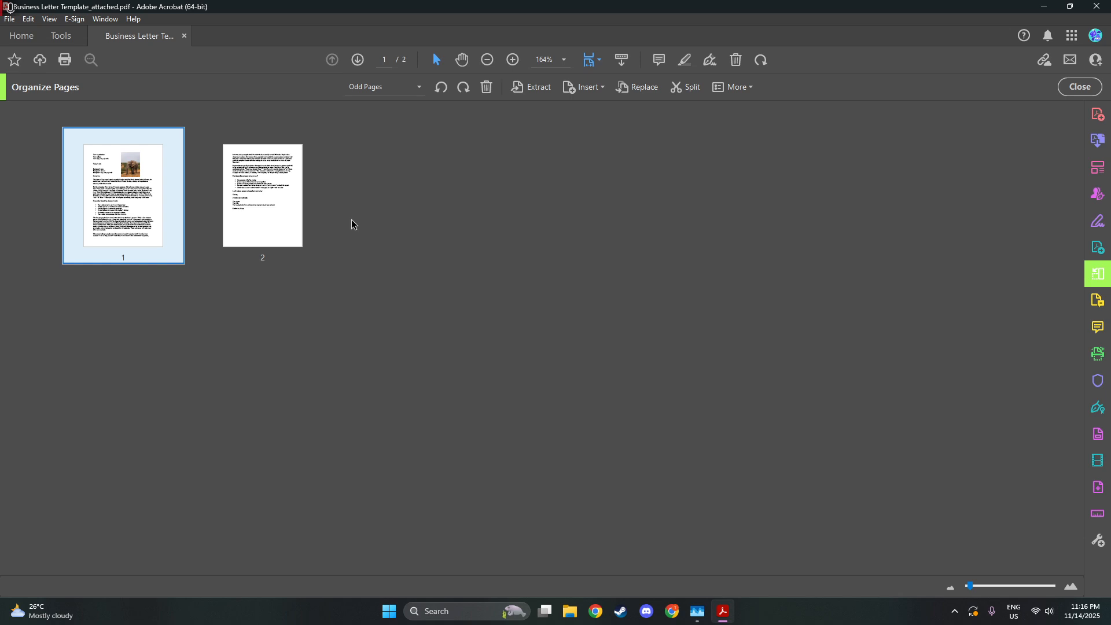
Try to move page 1 behind page 2, then clear the page selection
mouse_move(264, 227)
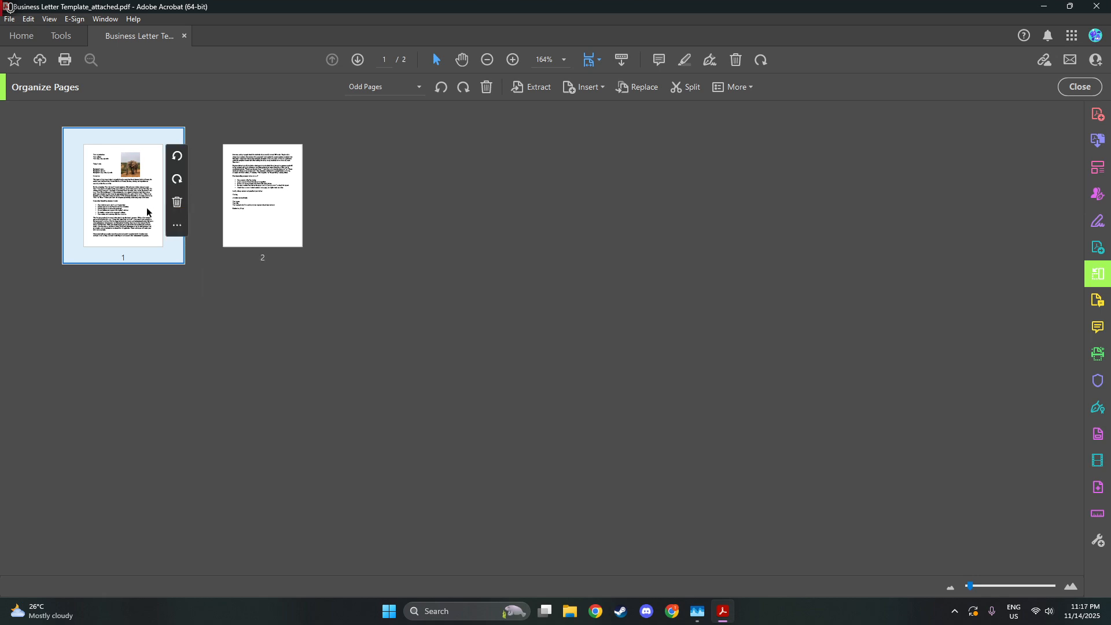
drag(146, 207, 304, 209)
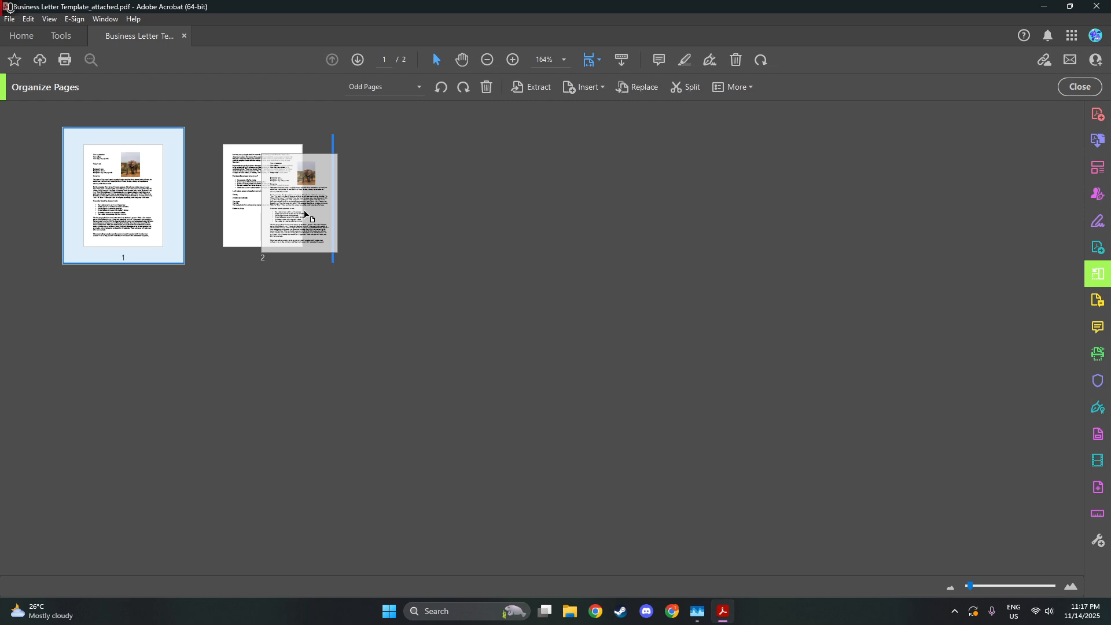
drag(304, 211, 131, 178)
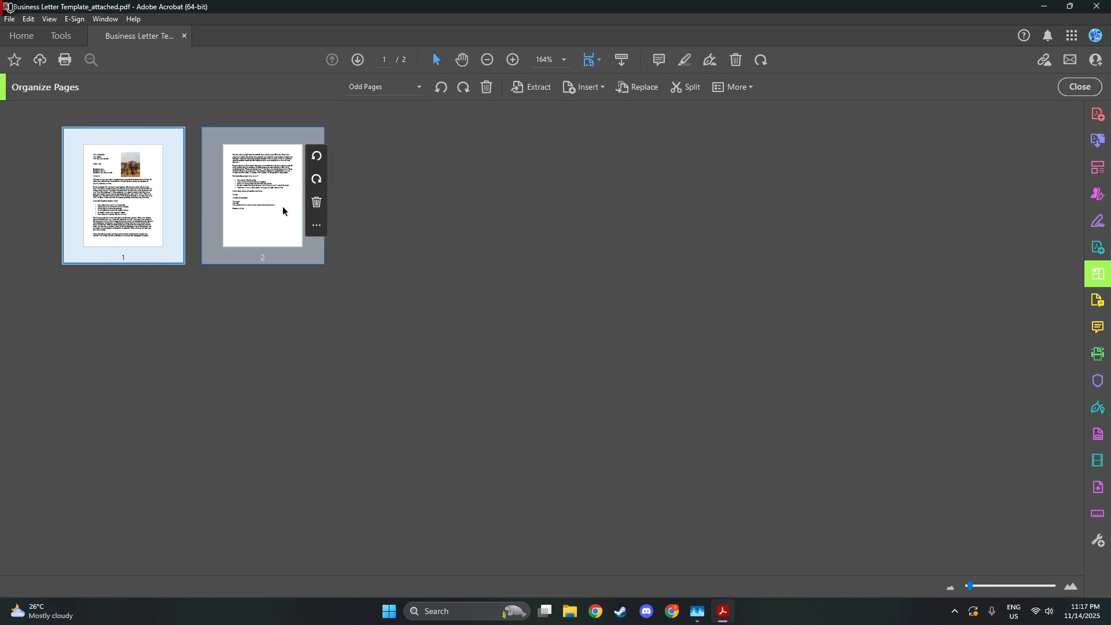
click(146, 307)
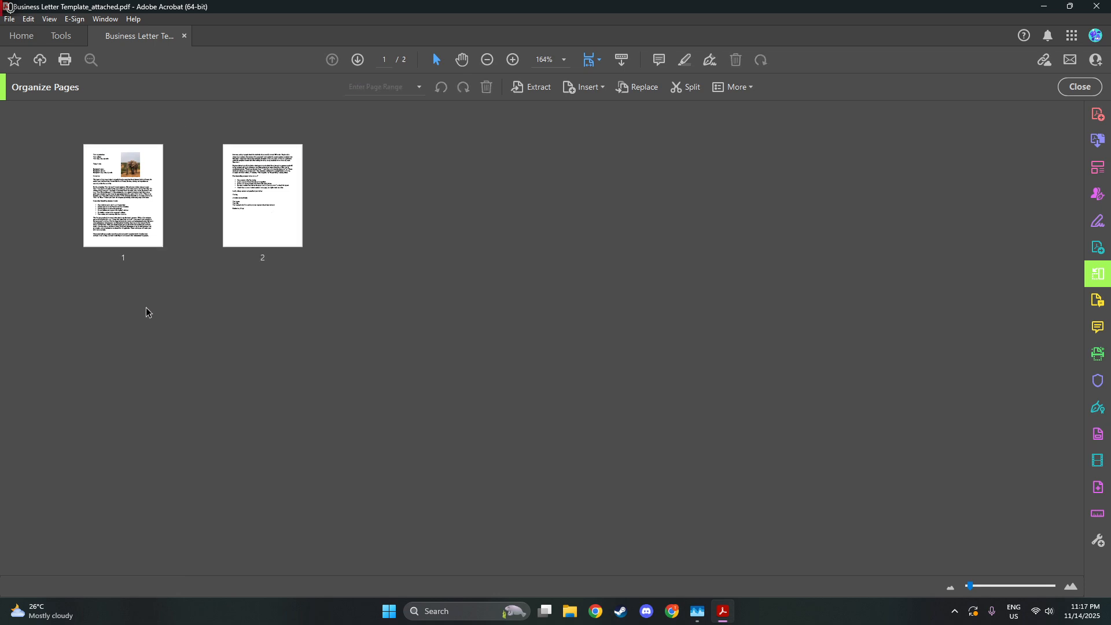
Practise selecting pages 1 and 2 together, leaving neither page selected at the end
click(132, 229)
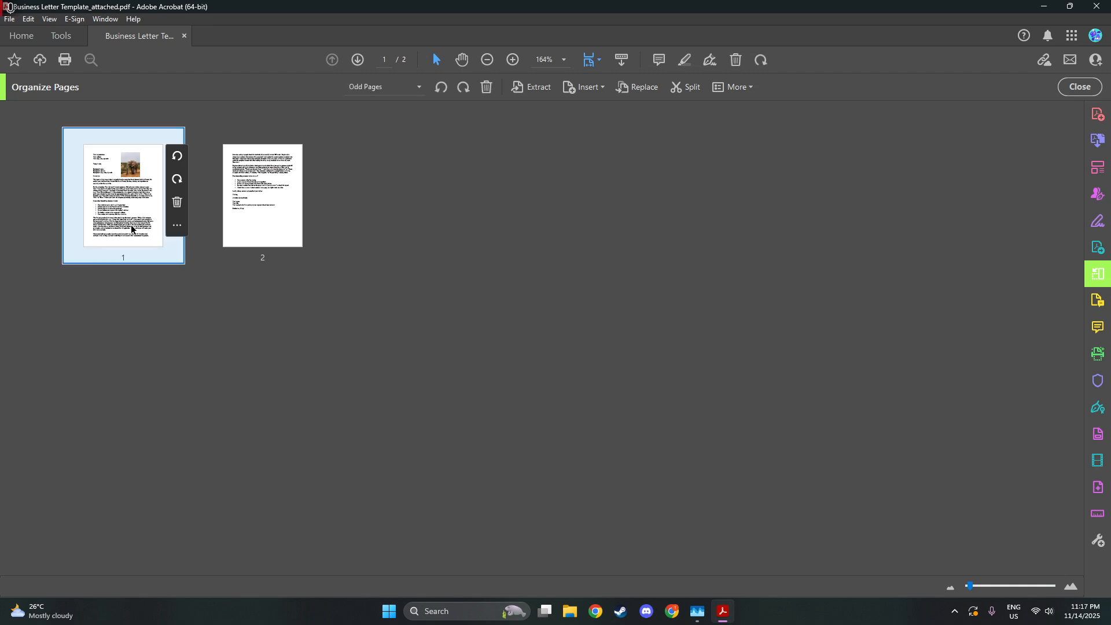
ctrl+click(223, 228)
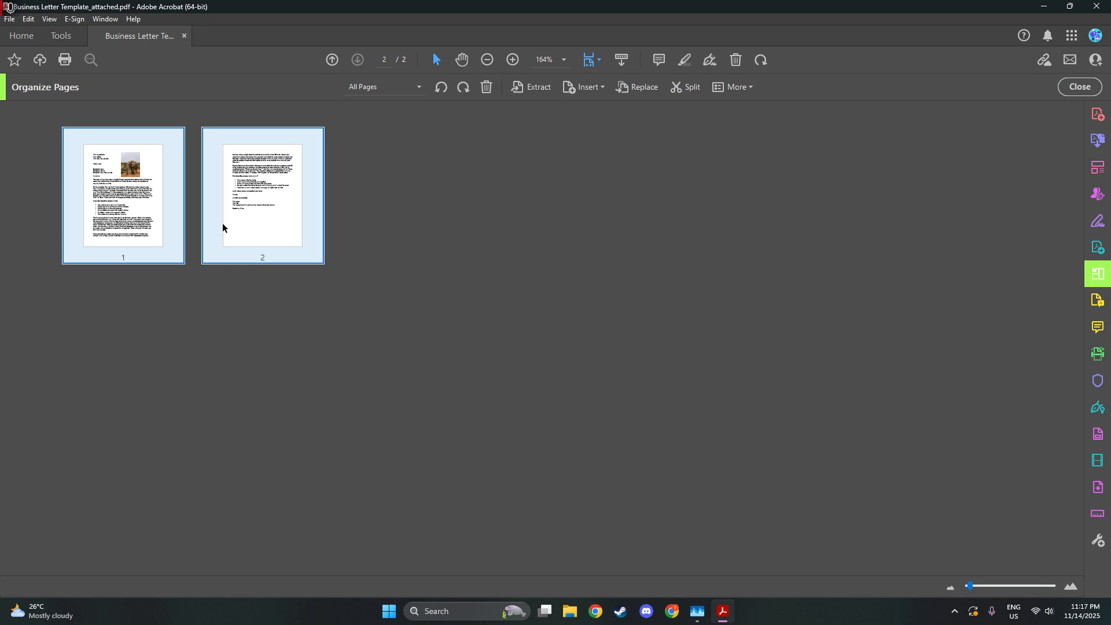
click(202, 309)
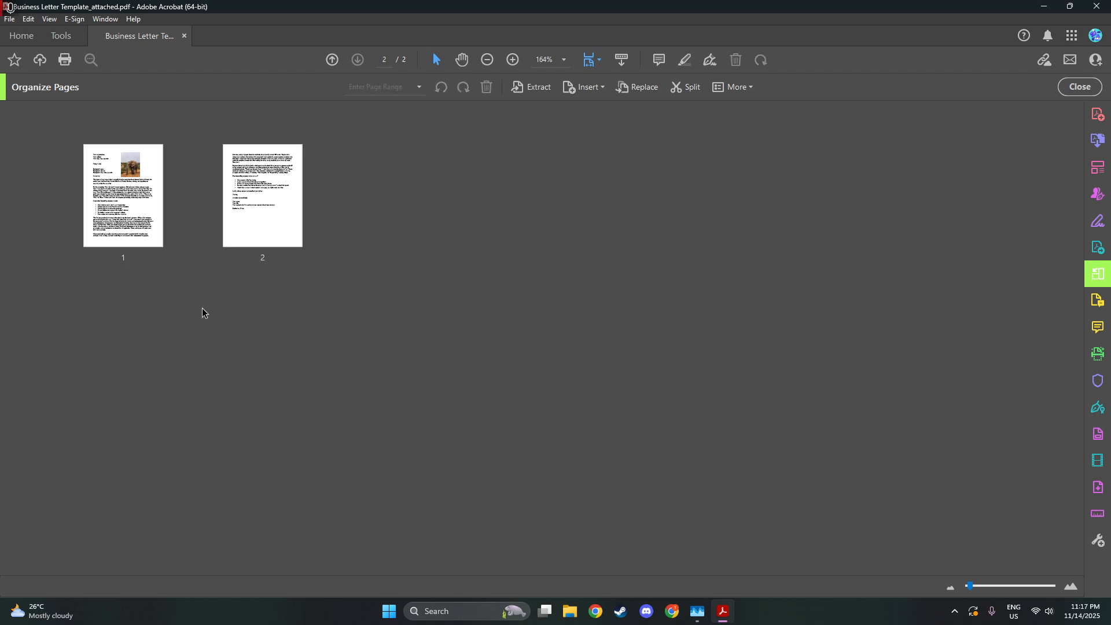
click(250, 205)
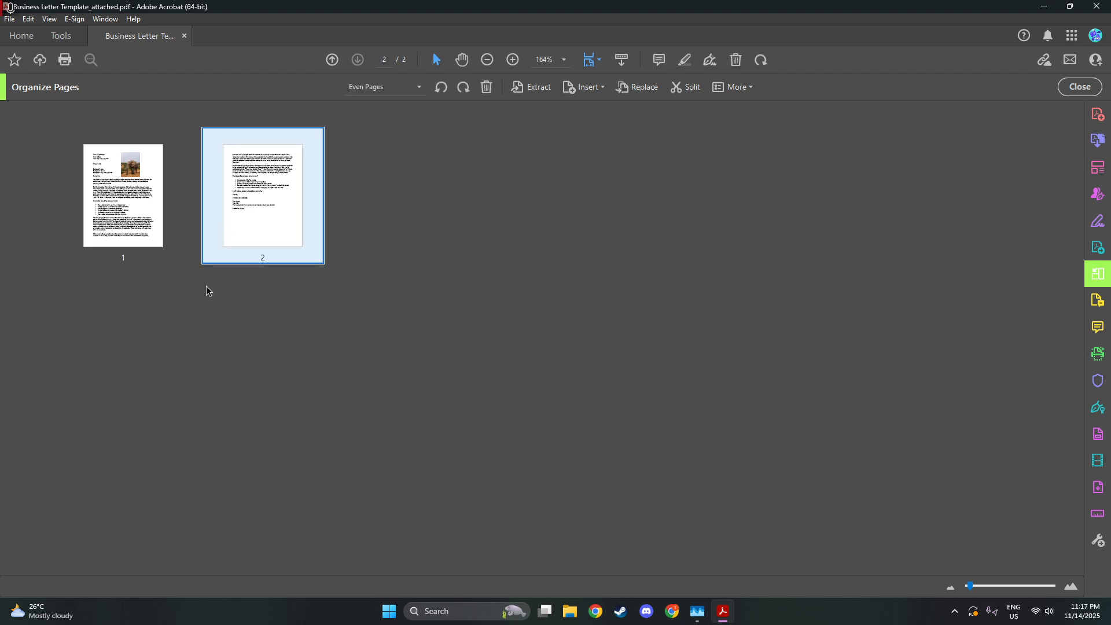
ctrl+click(130, 199)
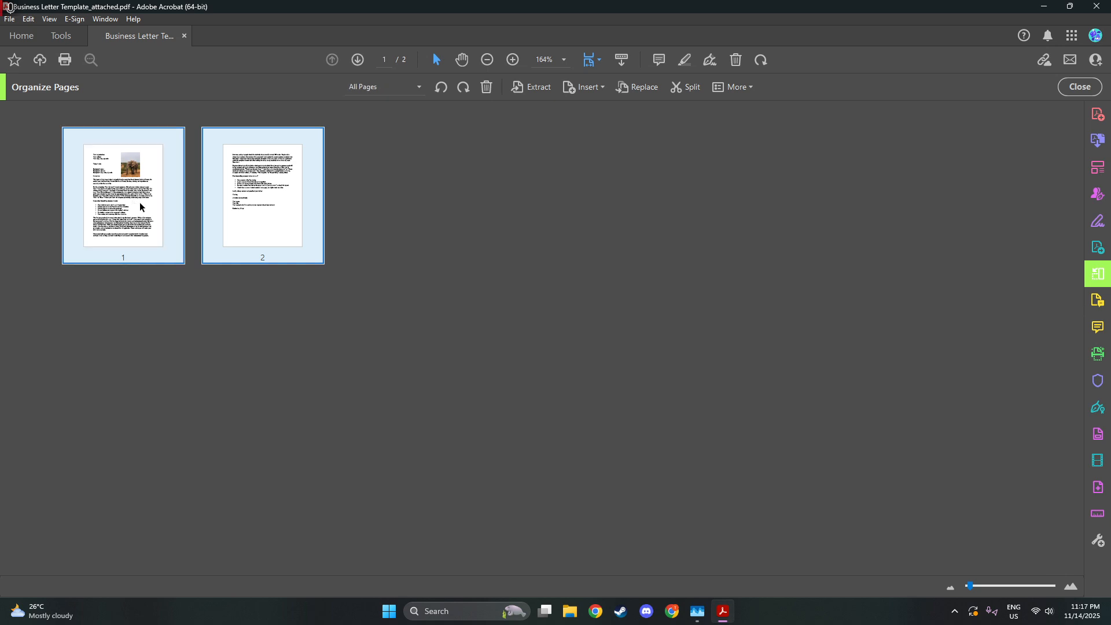
click(226, 300)
shift+click(220, 226)
ctrl+click(135, 207)
click(212, 287)
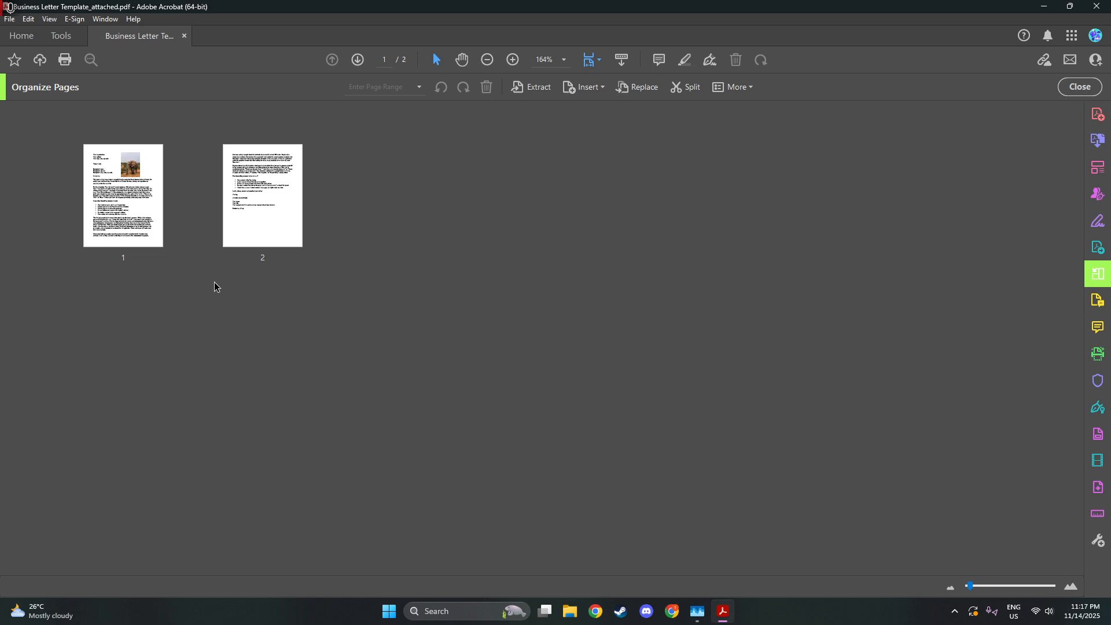
Reorder the document by moving page 2 in front of page 1
mouse_move(230, 250)
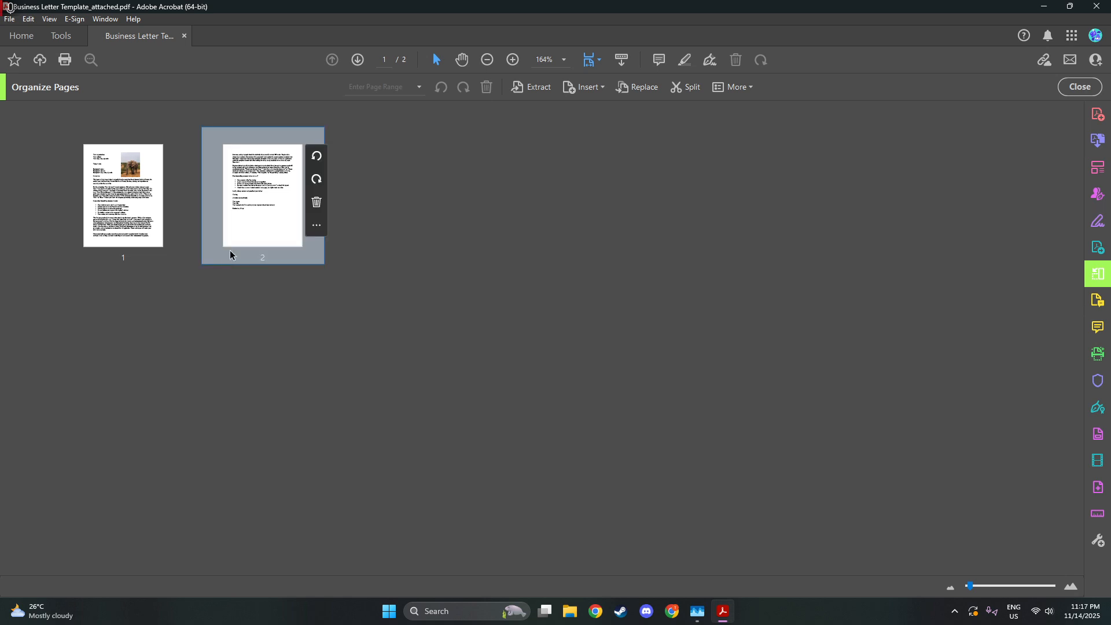
click(269, 218)
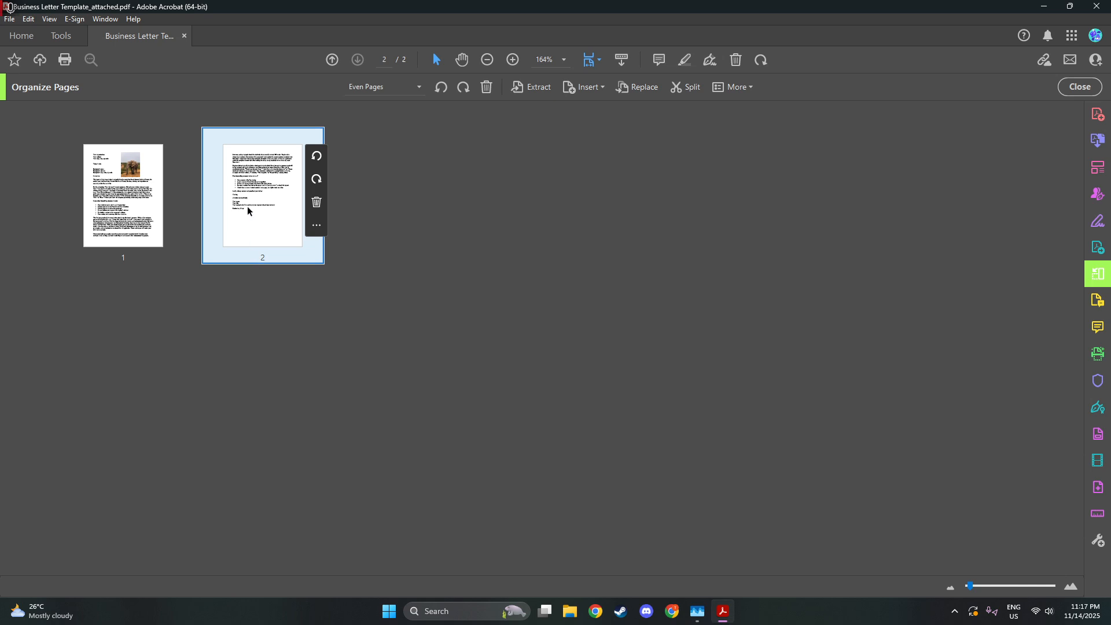
drag(250, 198, 72, 209)
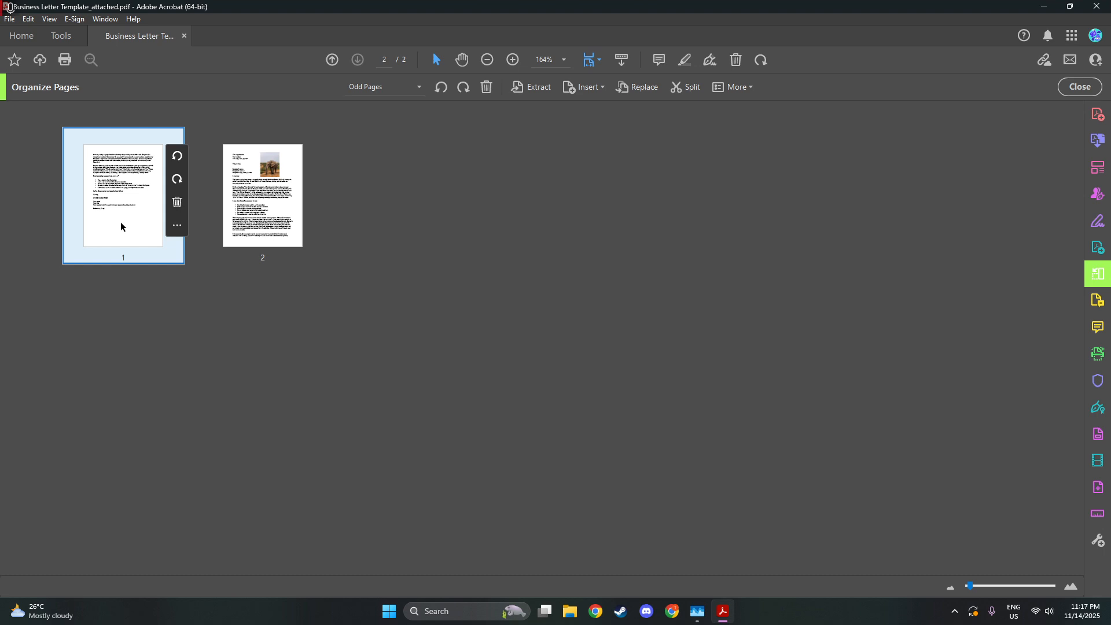
Copy page 2 with the elephant photo and paste the duplicate directly after it
click(255, 184)
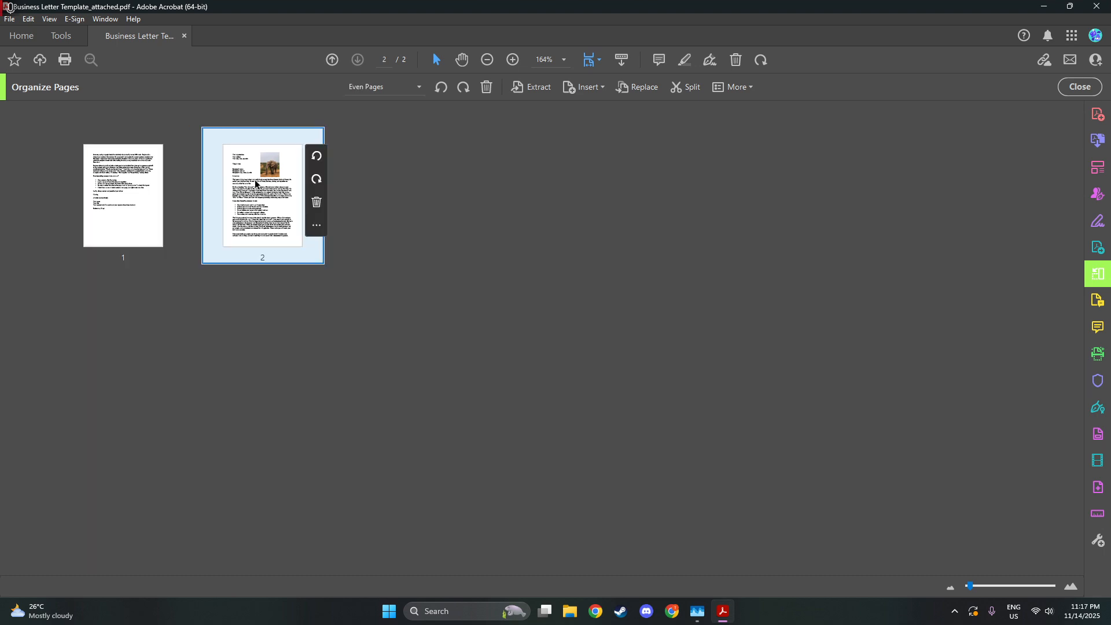
right_click(255, 184)
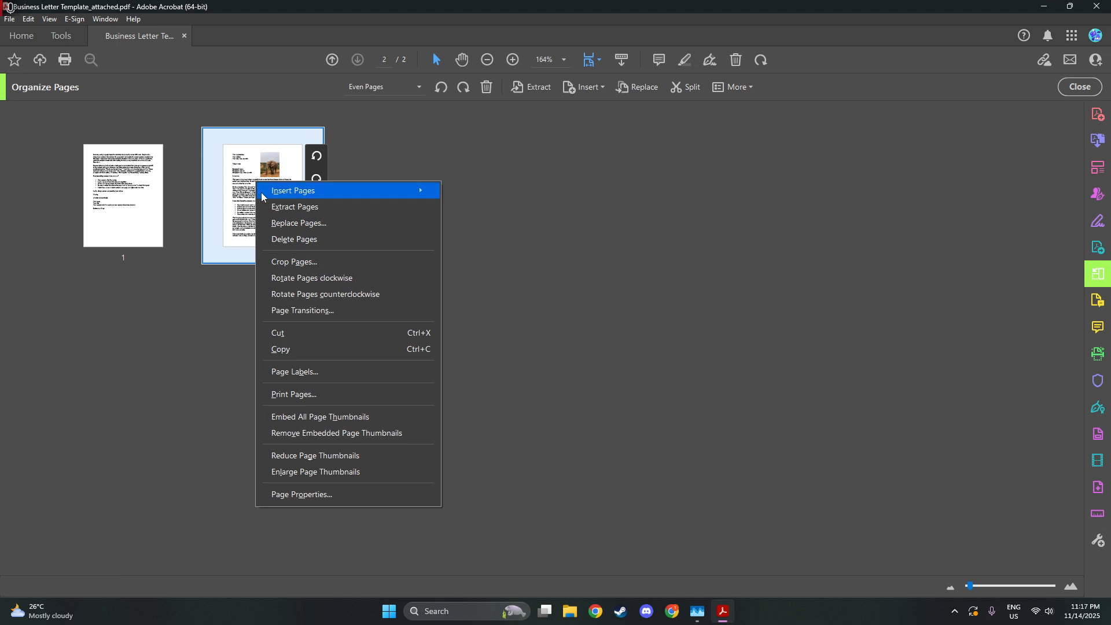
click(287, 352)
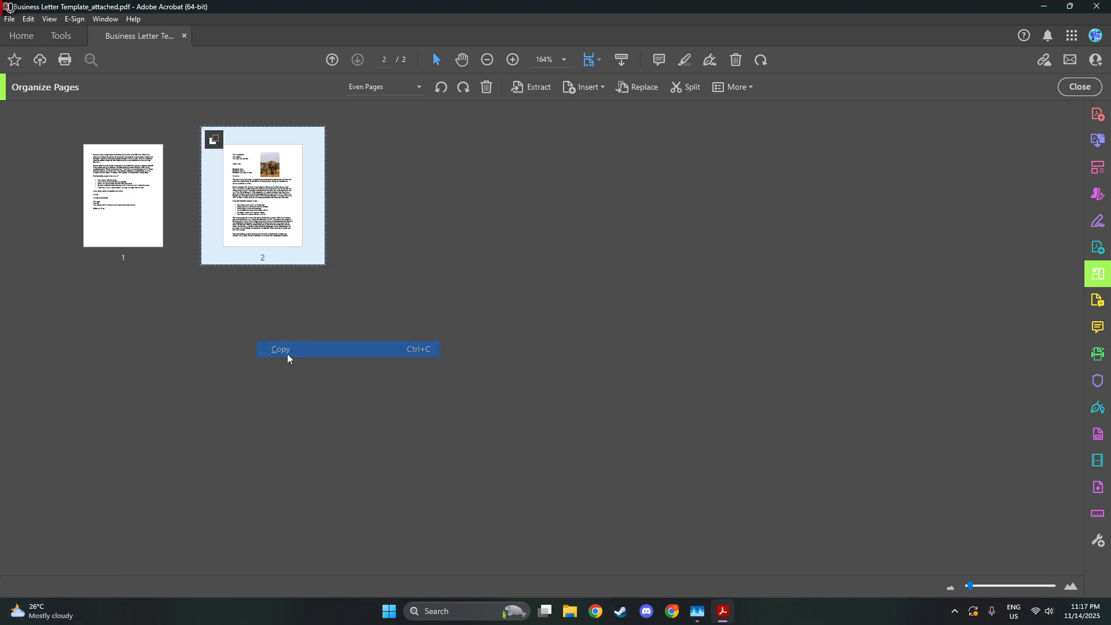
click(392, 188)
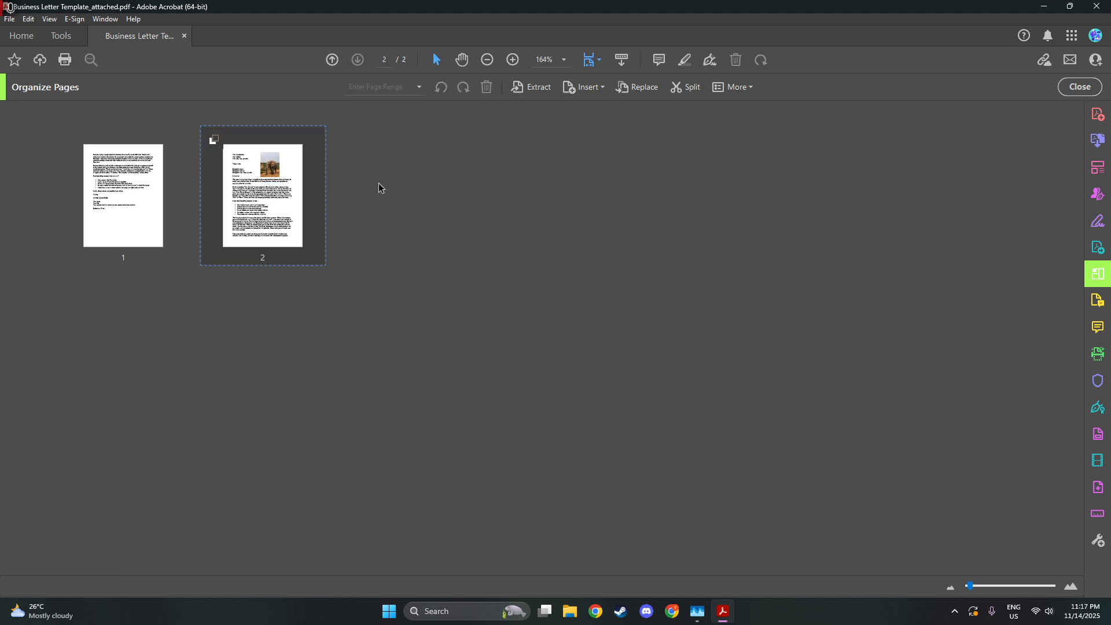
right_click(380, 185)
right_click(354, 179)
right_click(288, 178)
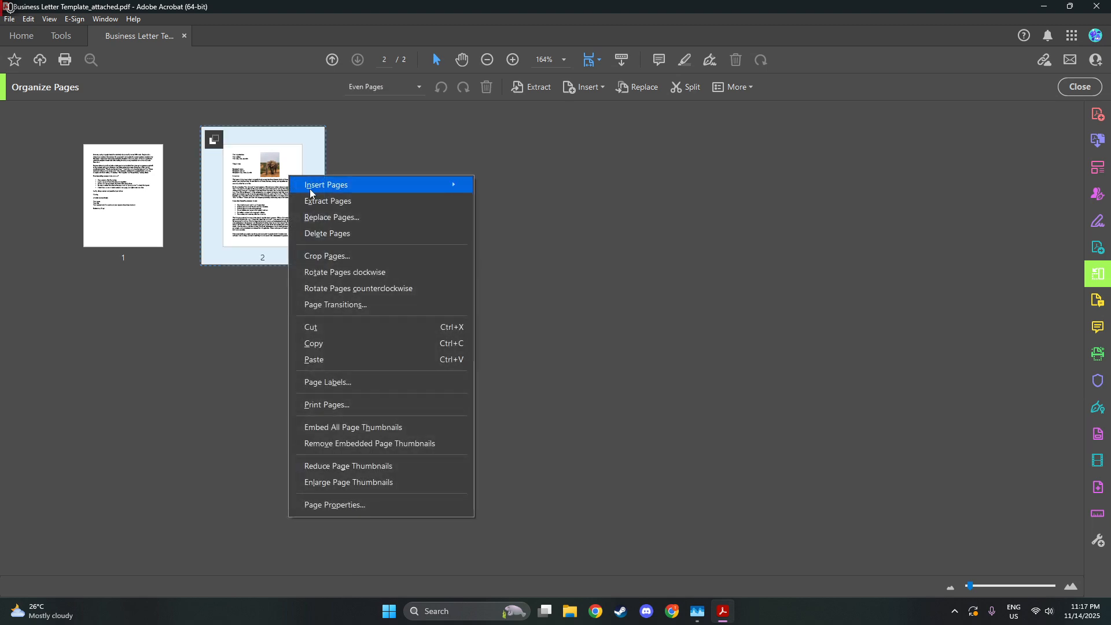
click(320, 362)
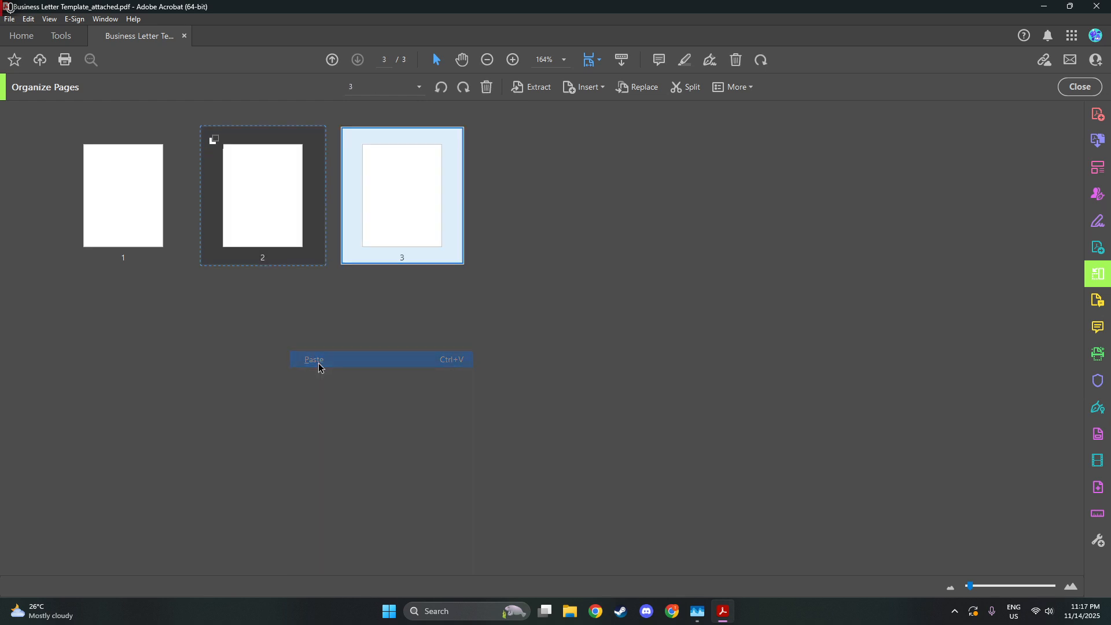
Cut the duplicated page 3 and paste it back after page 2
click(281, 195)
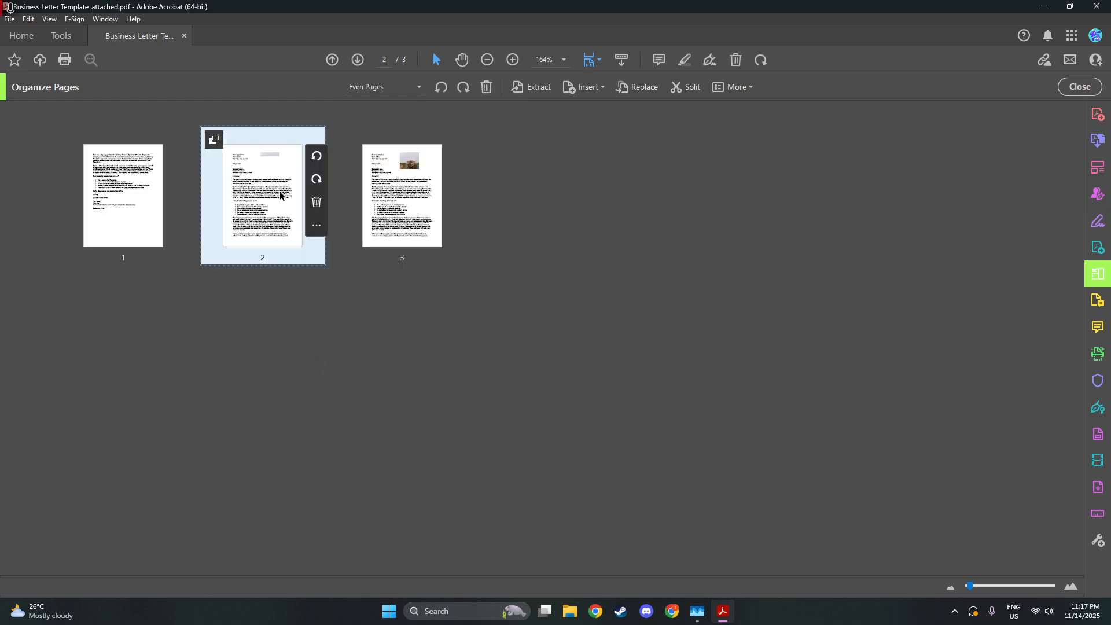
right_click(379, 192)
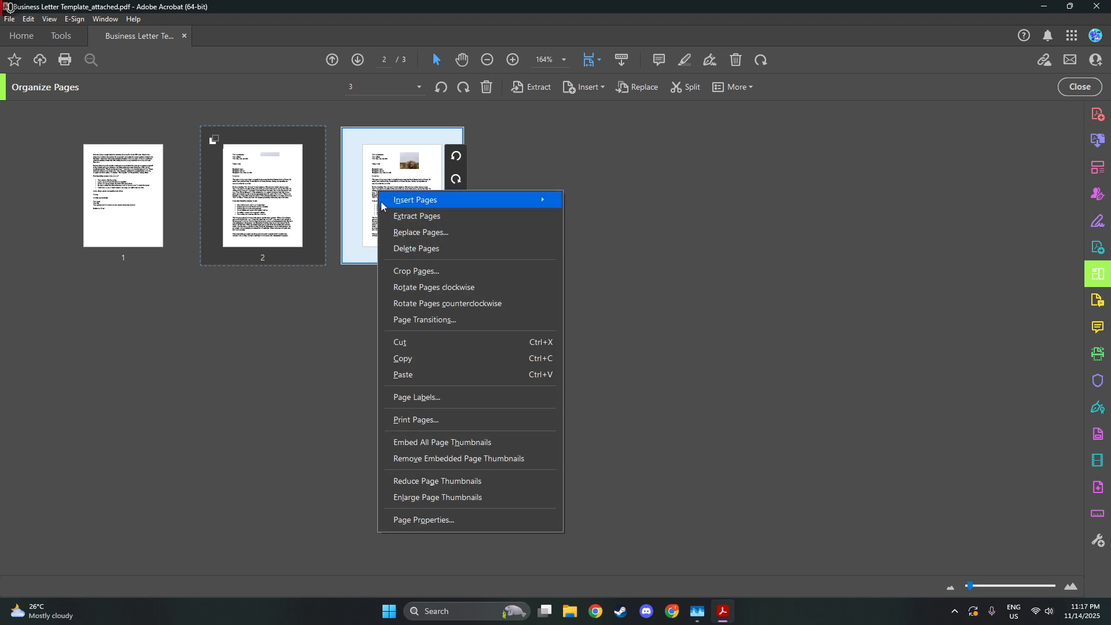
click(405, 343)
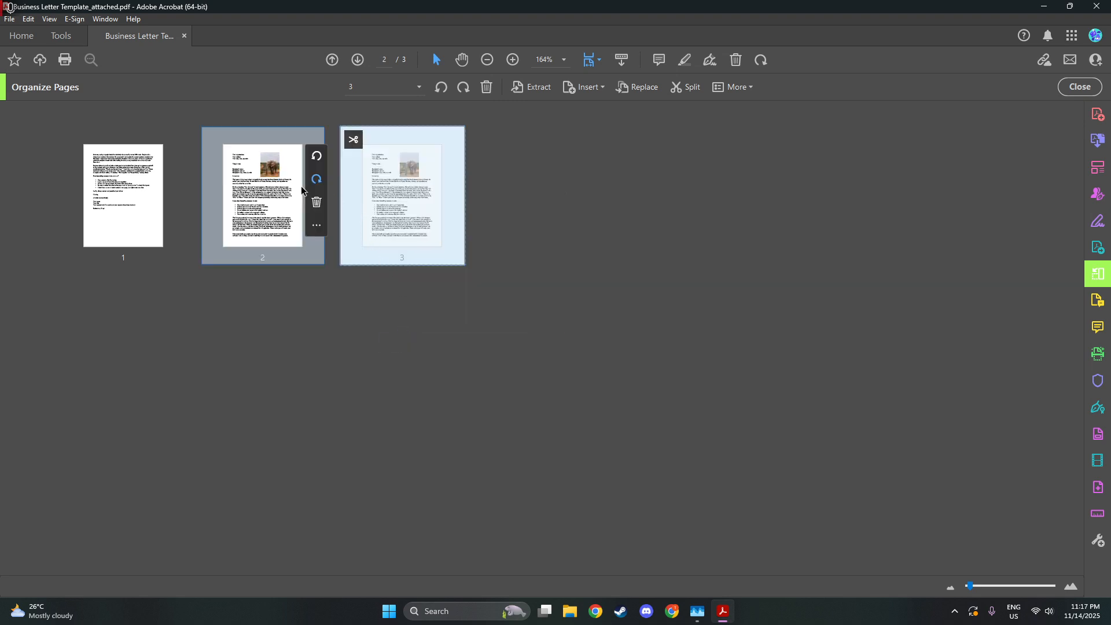
right_click(228, 183)
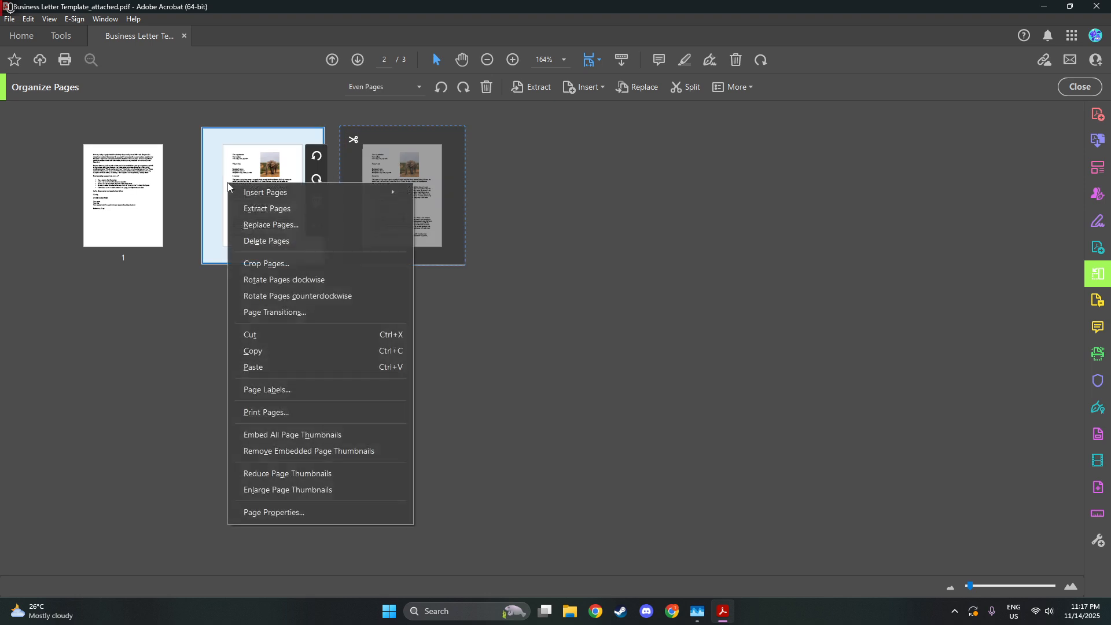
click(277, 363)
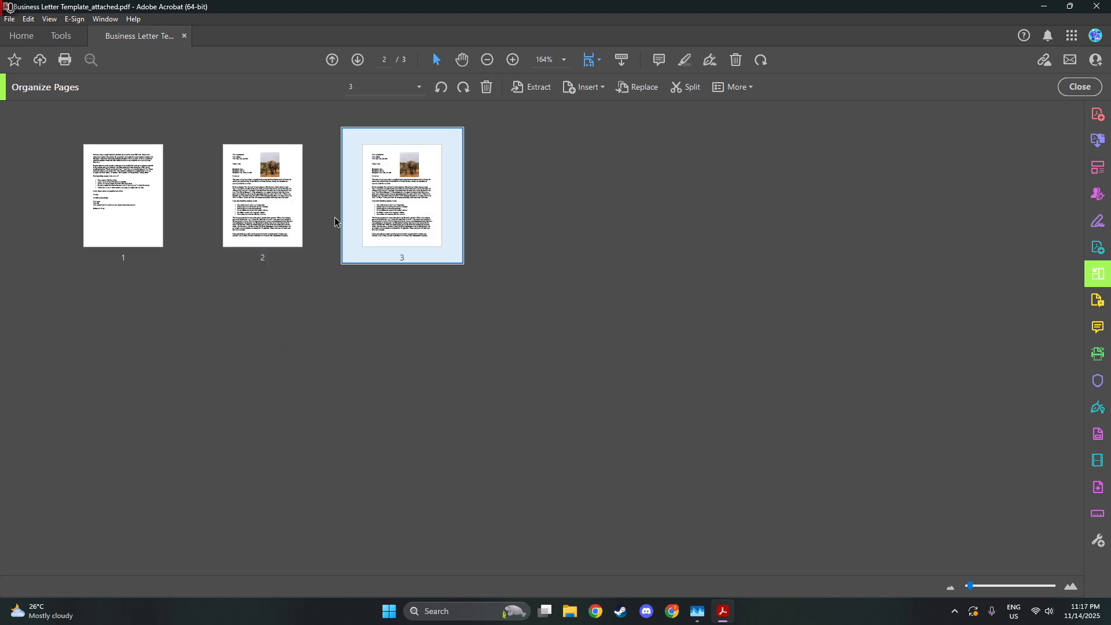
Save the PDF under its existing name and close the Organize Pages tool
click(9, 19)
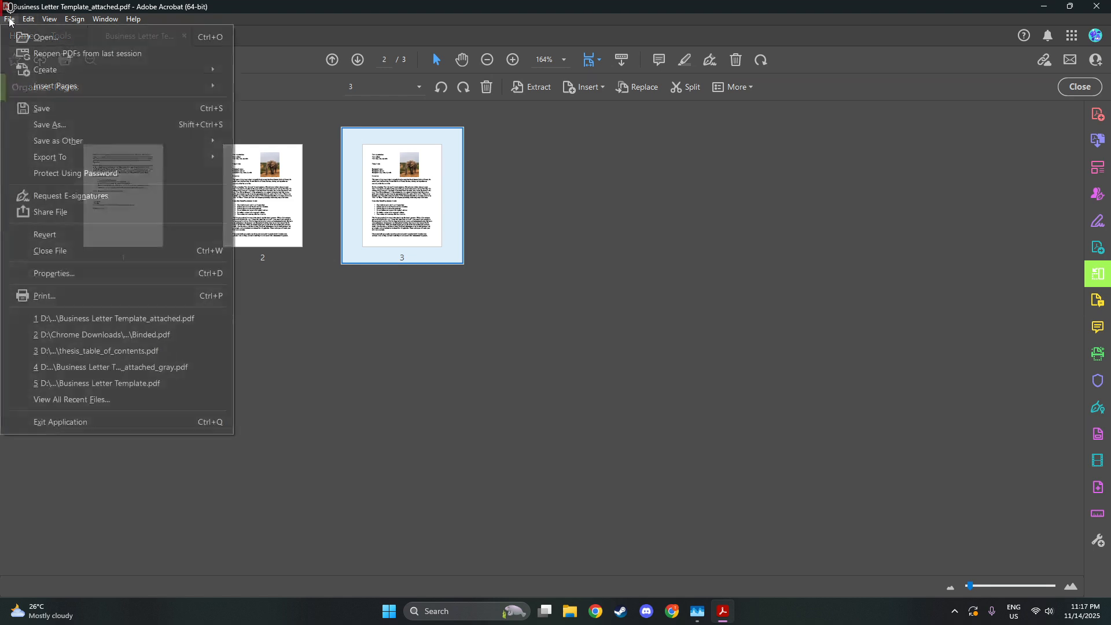
click(56, 110)
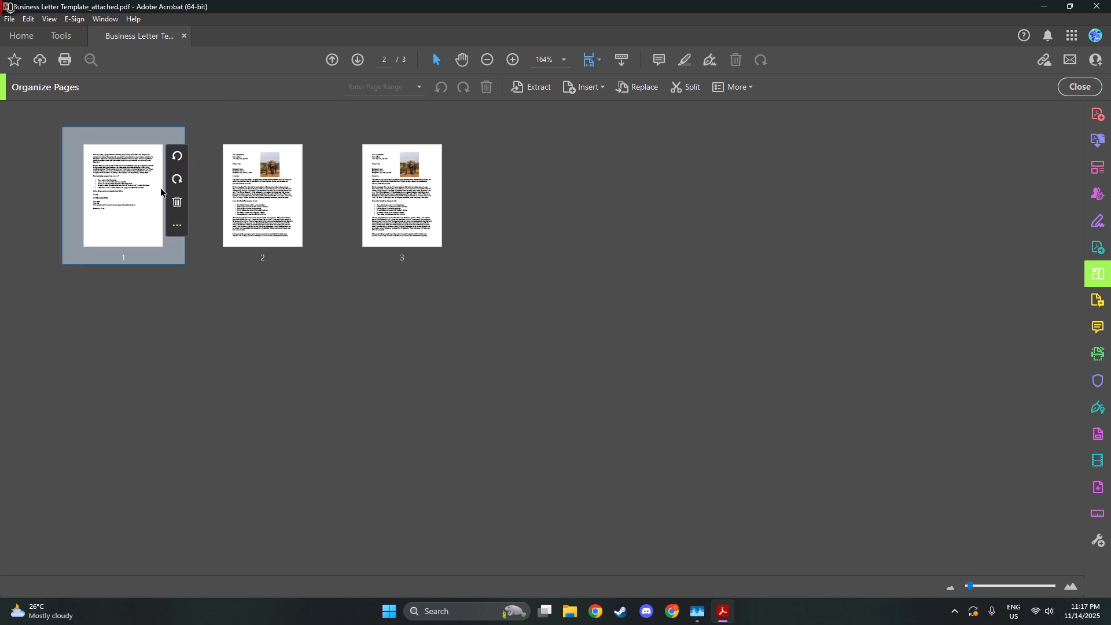
click(1085, 90)
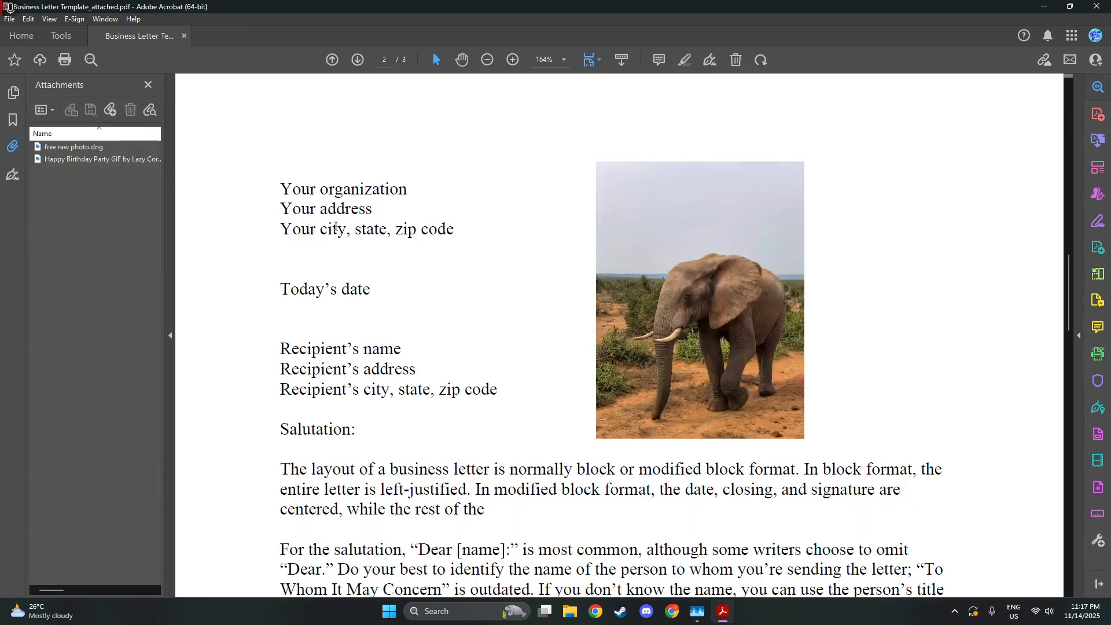
Look through the document's pages to check their new order and the duplicated page, ending at page 1
scroll(291, 262, down, 2)
scroll(291, 262, down, 11)
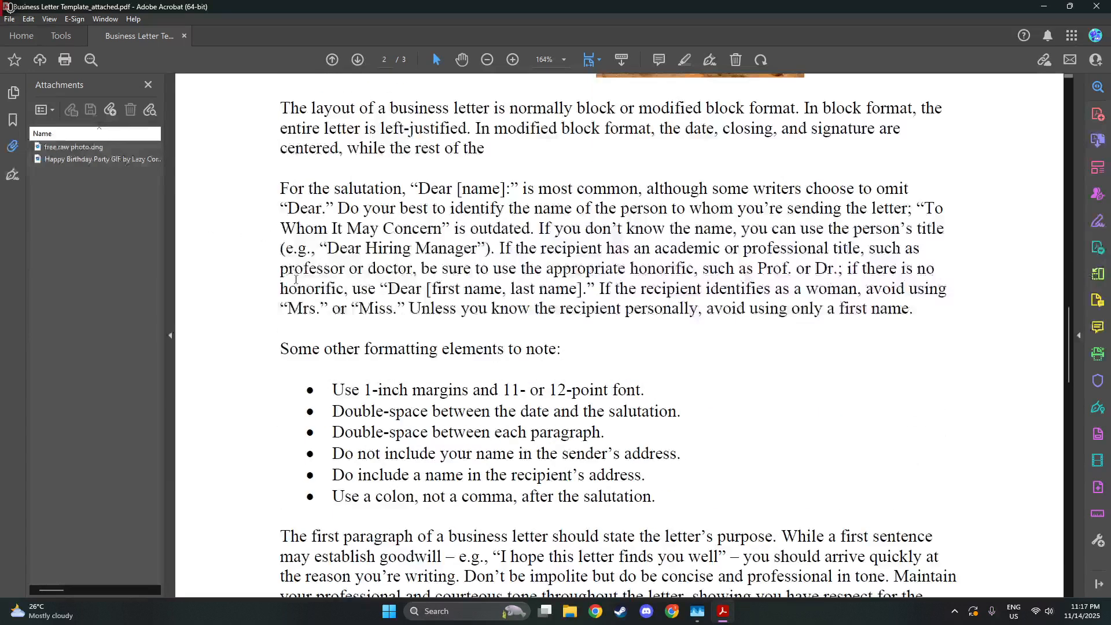
scroll(297, 288, down, 14)
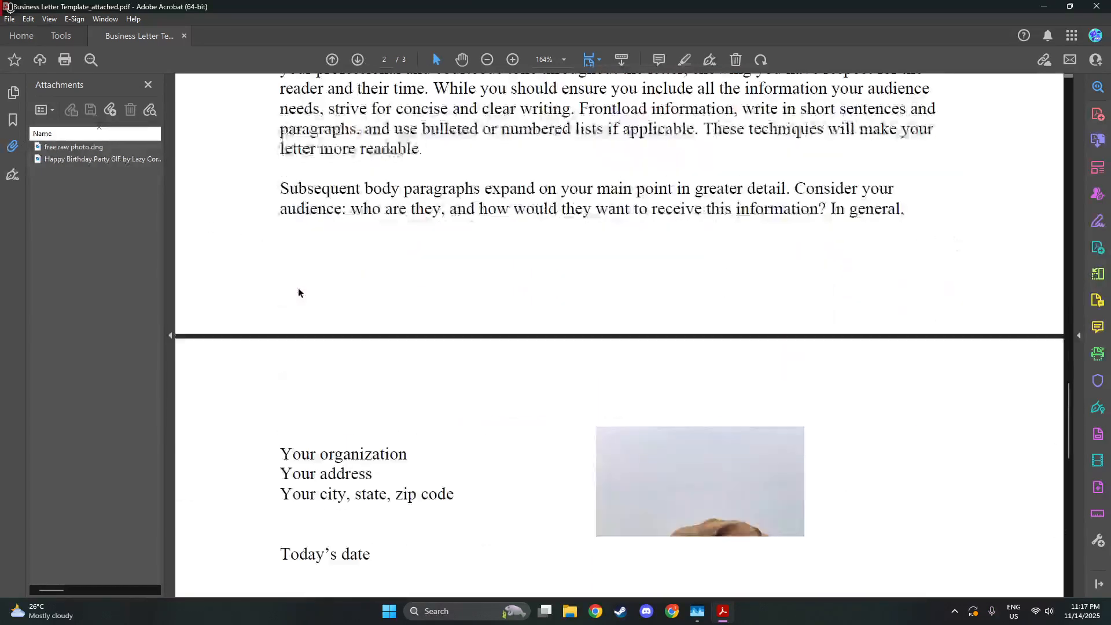
scroll(420, 328, up, 11)
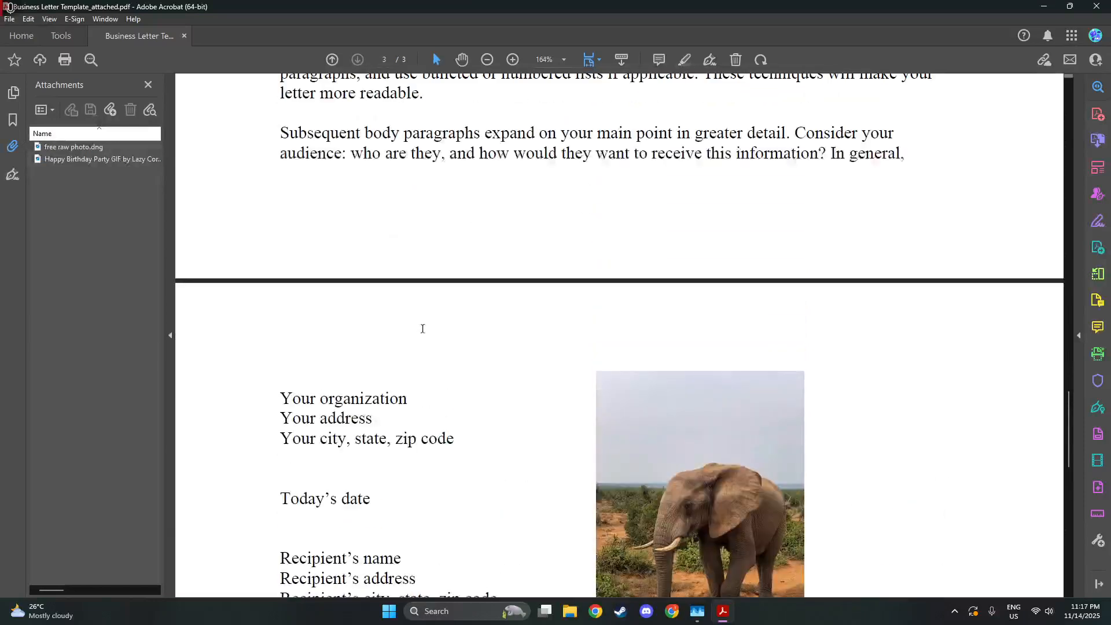
scroll(422, 330, up, 2)
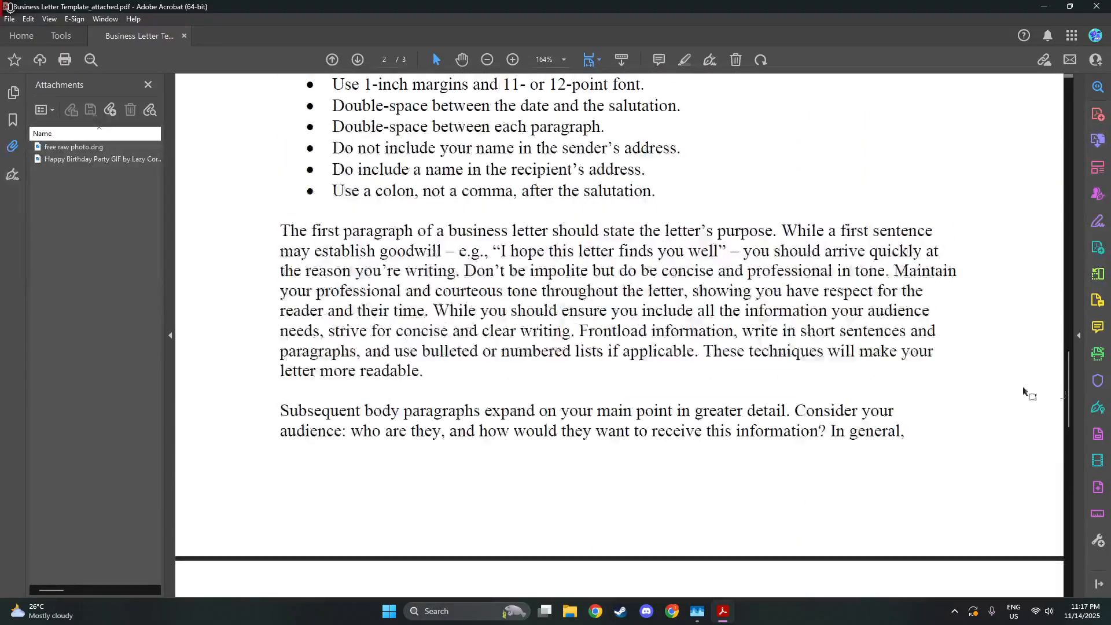
drag(1073, 385, 1091, 113)
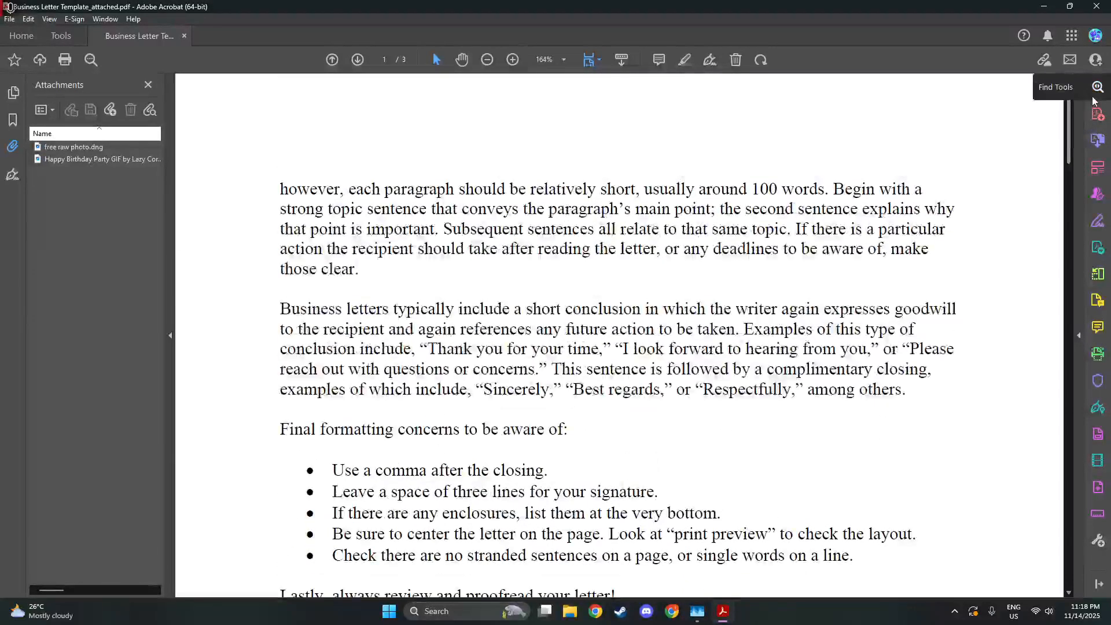